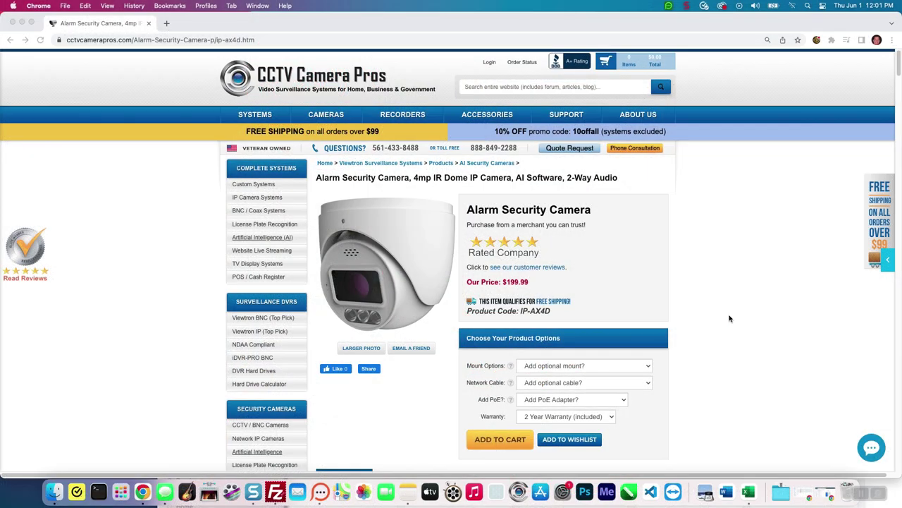
Step: Open the camera's web interface at 192.168.0.73 and dismiss the Keeper notification
left_click(256, 40)
type("192")
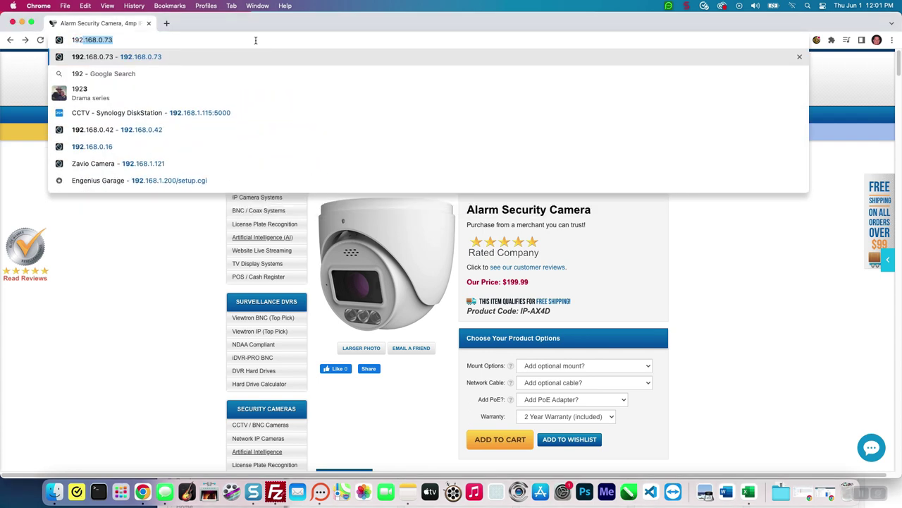
type(".168.0.73")
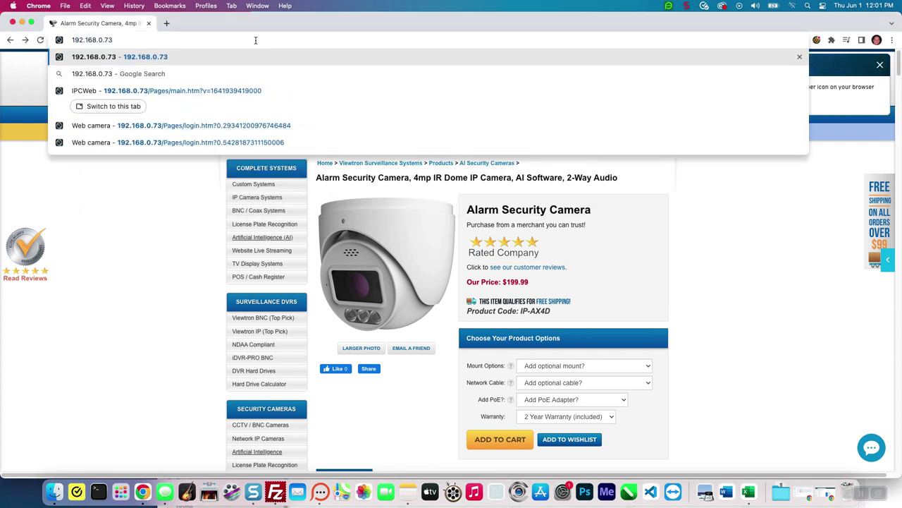
key("Return")
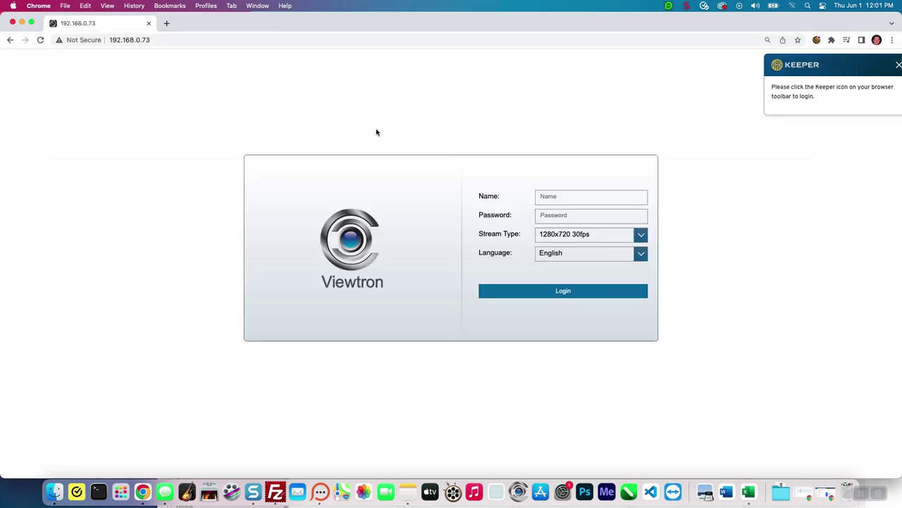
left_click(887, 65)
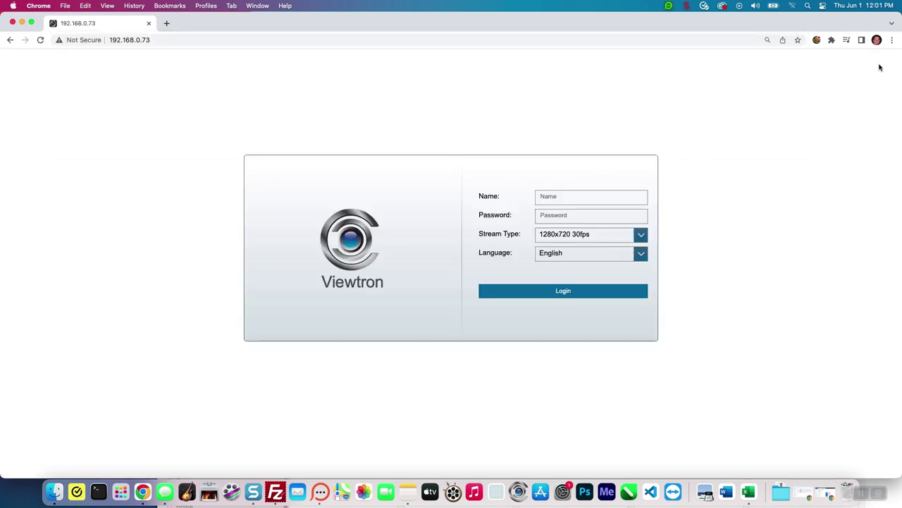
Step: Log in to the camera as admin with the account password and dismiss the saved-password warning
left_click(547, 198)
type("admin")
key("Tab")
type("••••••")
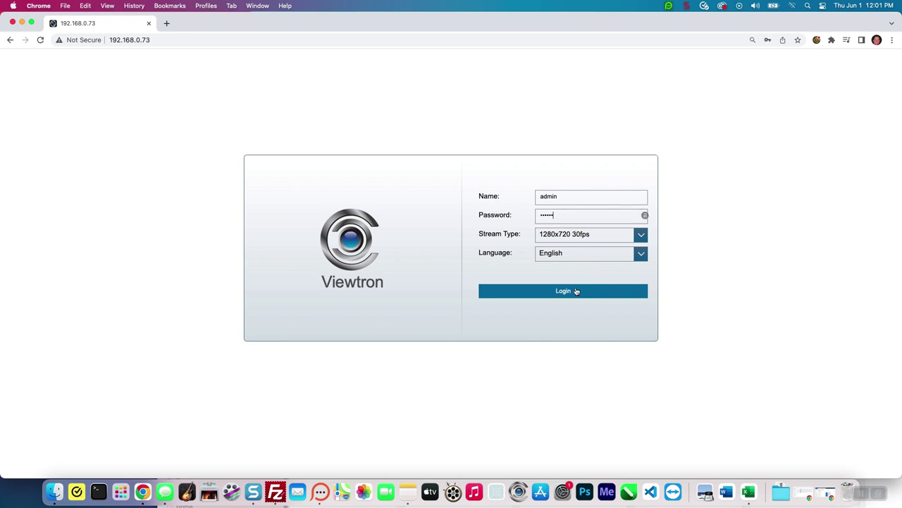
left_click(576, 291)
left_click(378, 295)
left_click(485, 292)
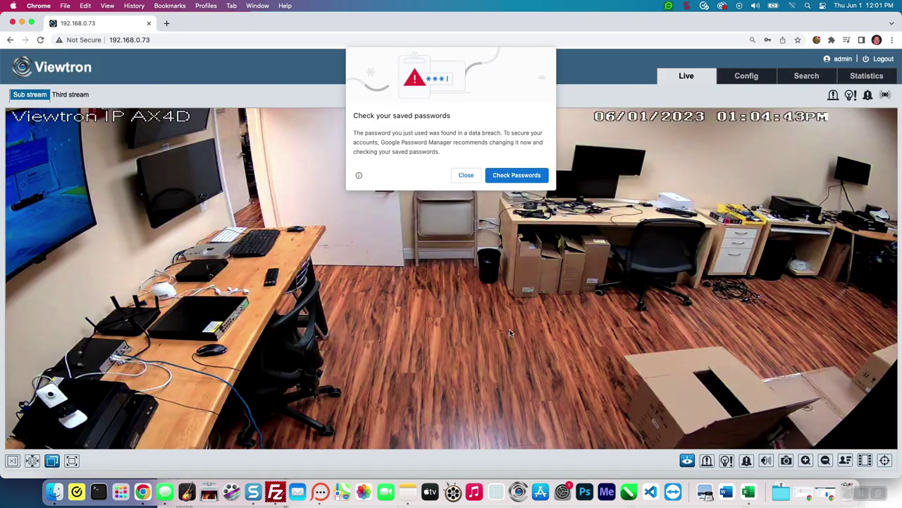
left_click(466, 175)
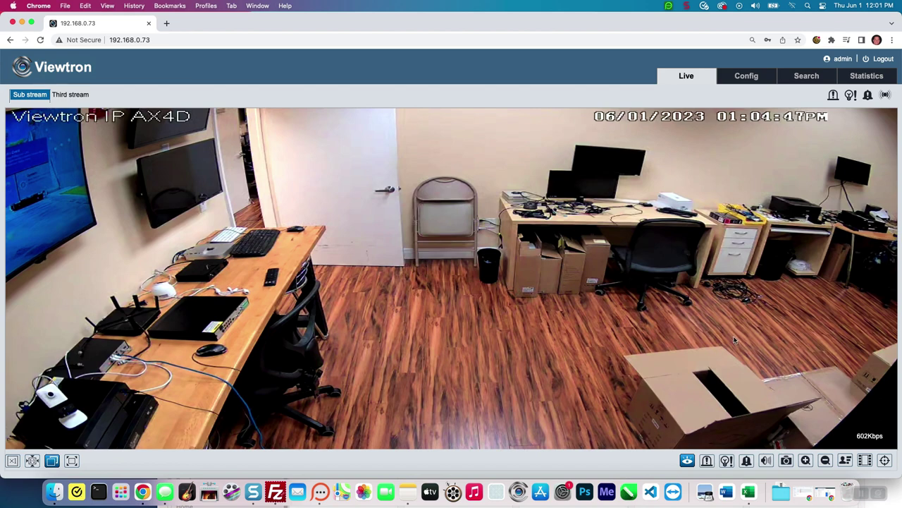
Step: View the live video in its proportional aspect ratio and at its original size
left_click(32, 461)
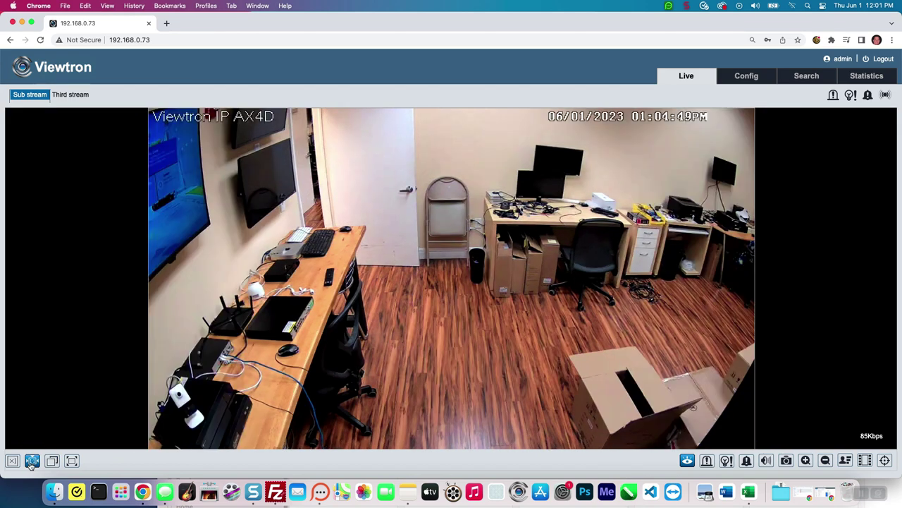
left_click(12, 461)
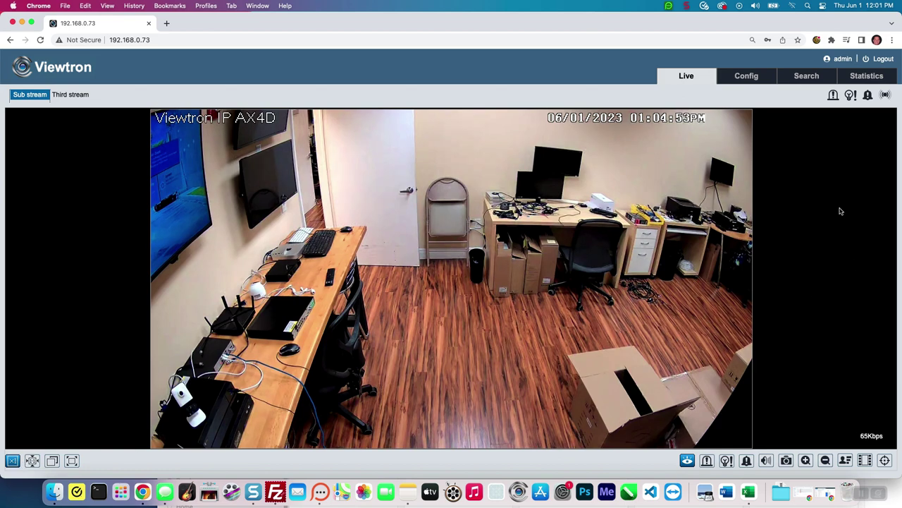
Step: Open the Region Intrusion event settings and enable detection for the Human target only, excluding Motor Vehicle and Non-motor Vehicle
left_click(750, 77)
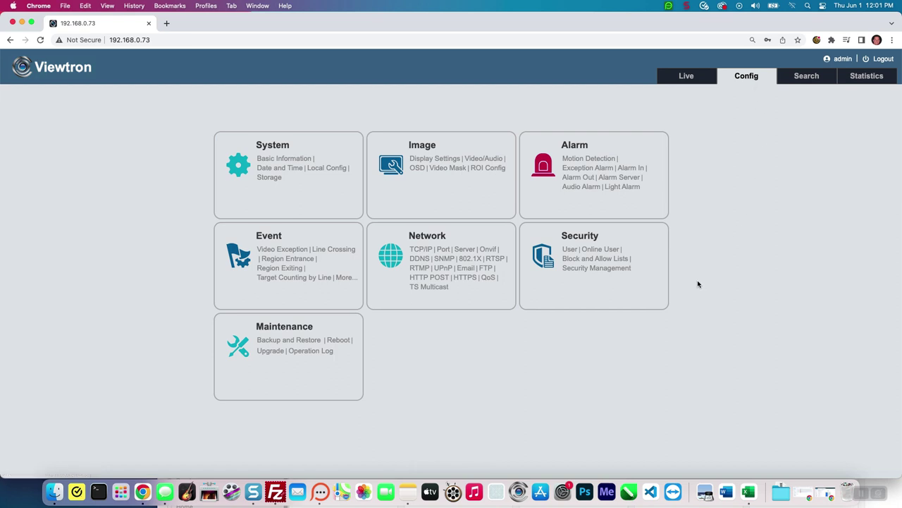
left_click(263, 235)
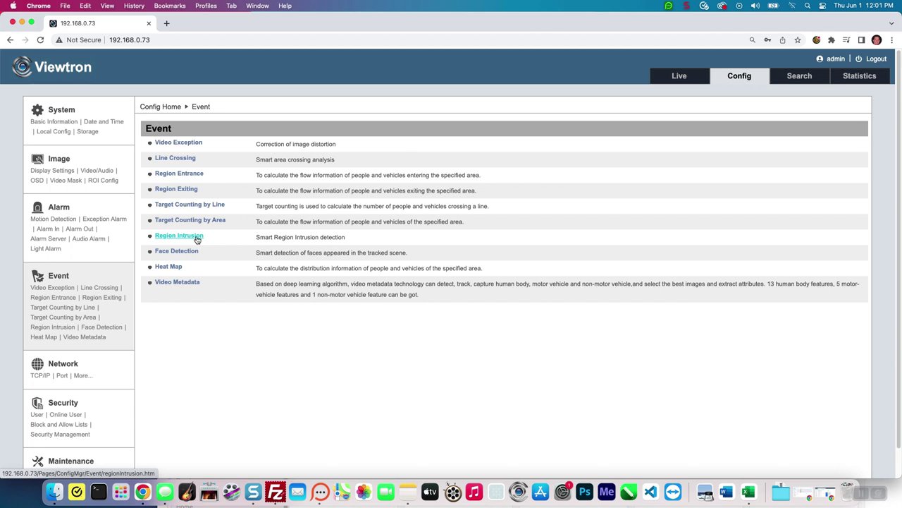
left_click(197, 240)
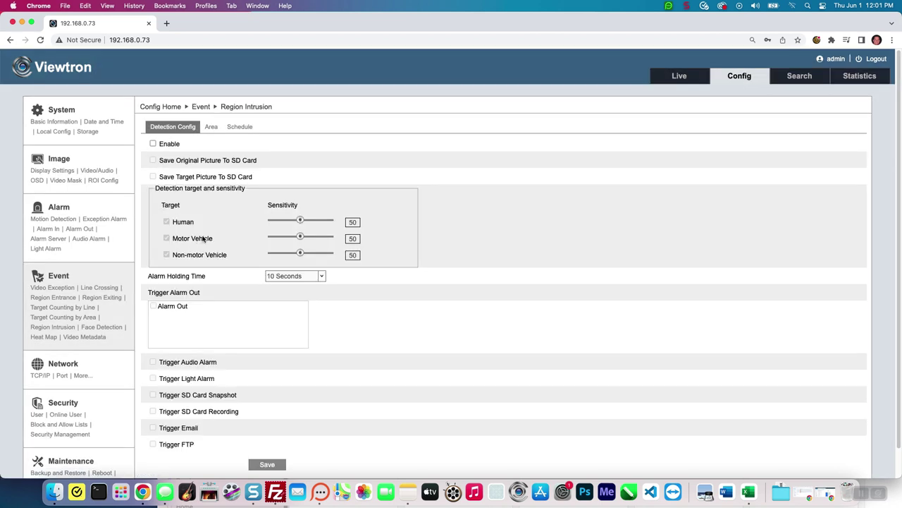
left_click(151, 144)
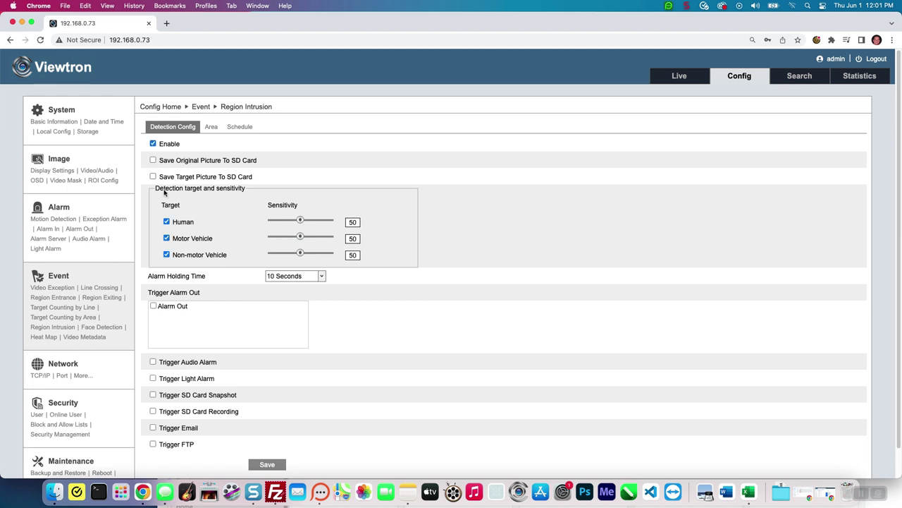
left_click(166, 238)
left_click(166, 254)
Step: Set Region Intrusion to trigger Alarm Out with an Alarm Holding Time of 1 second and save the detection settings
left_click(321, 276)
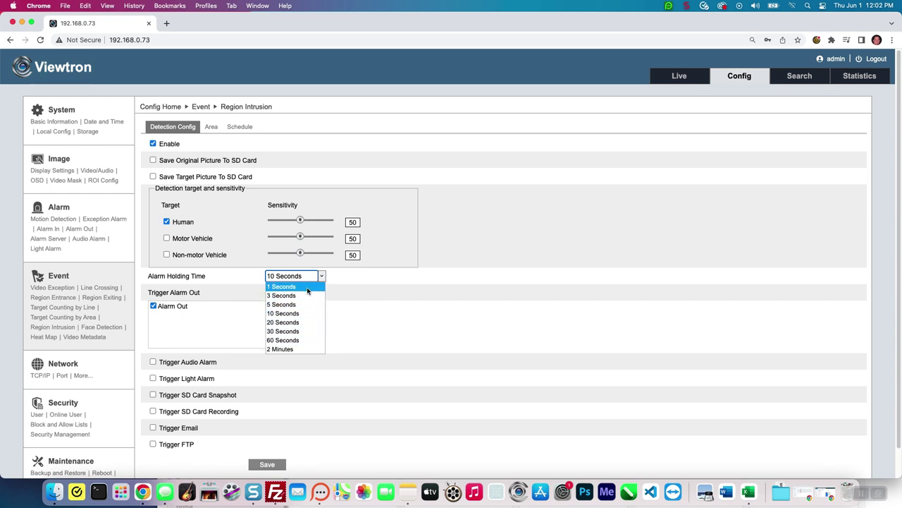
left_click(306, 287)
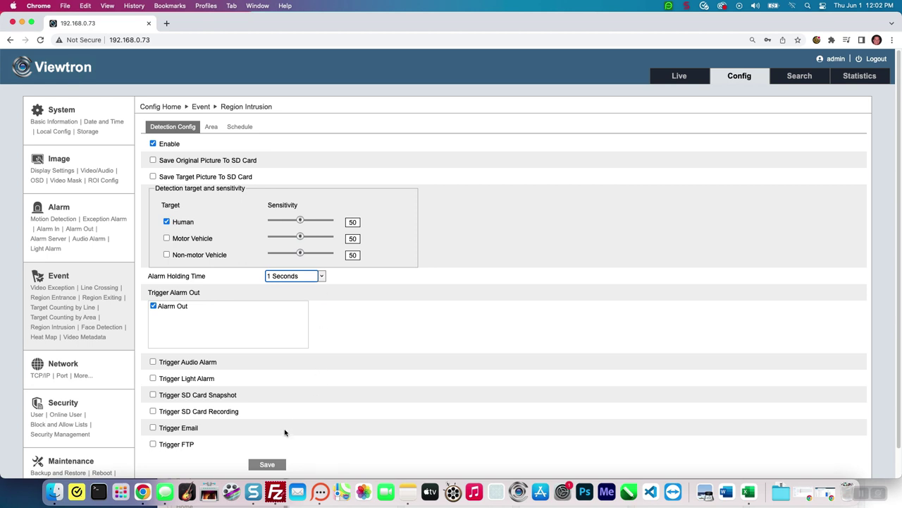
left_click(267, 463)
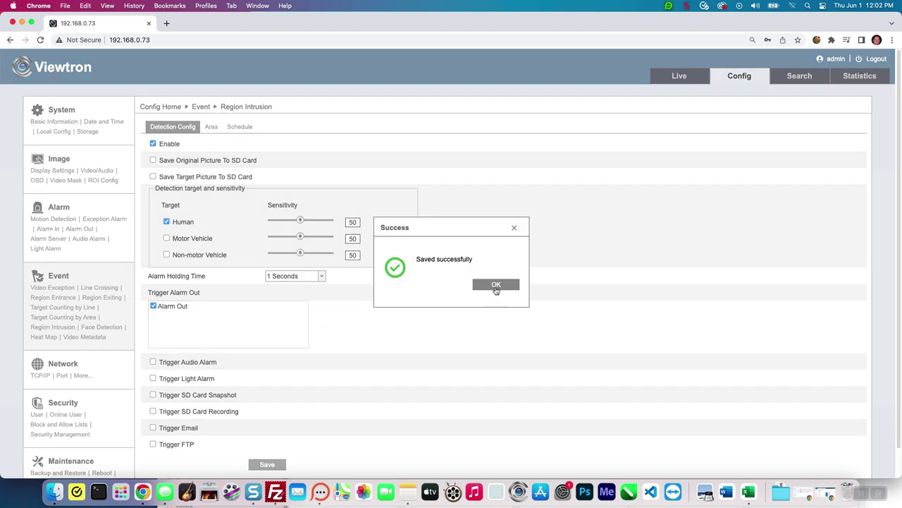
left_click(497, 285)
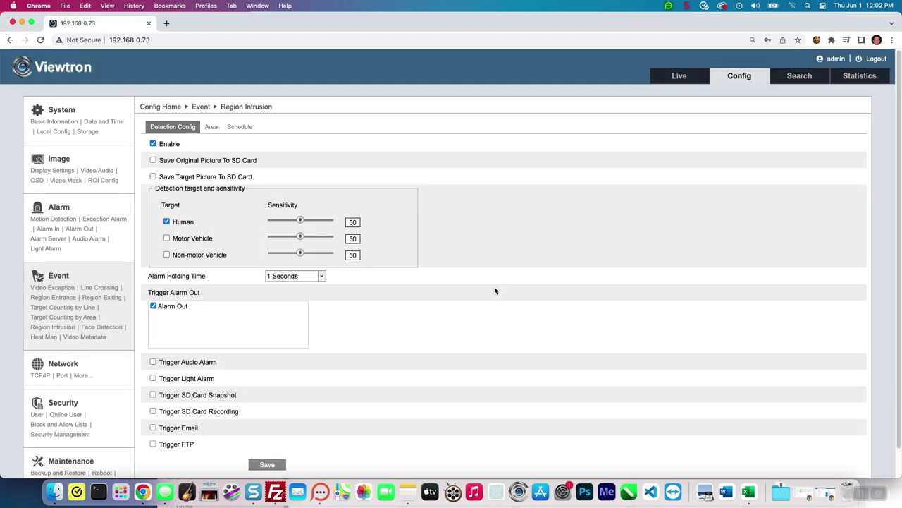
Step: Draw a four-sided intrusion zone for Alarm Area 1 on the floor between the desk and the cardboard box, and save it
left_click(210, 127)
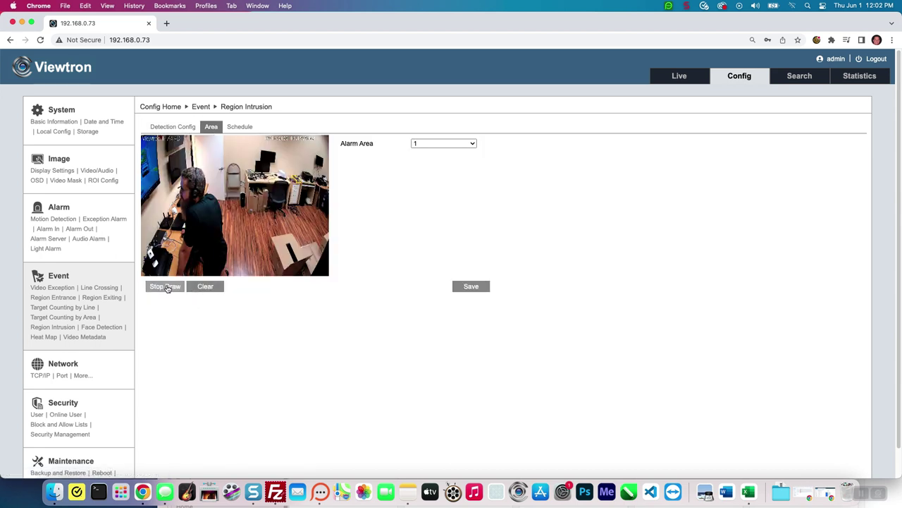
left_click(174, 287)
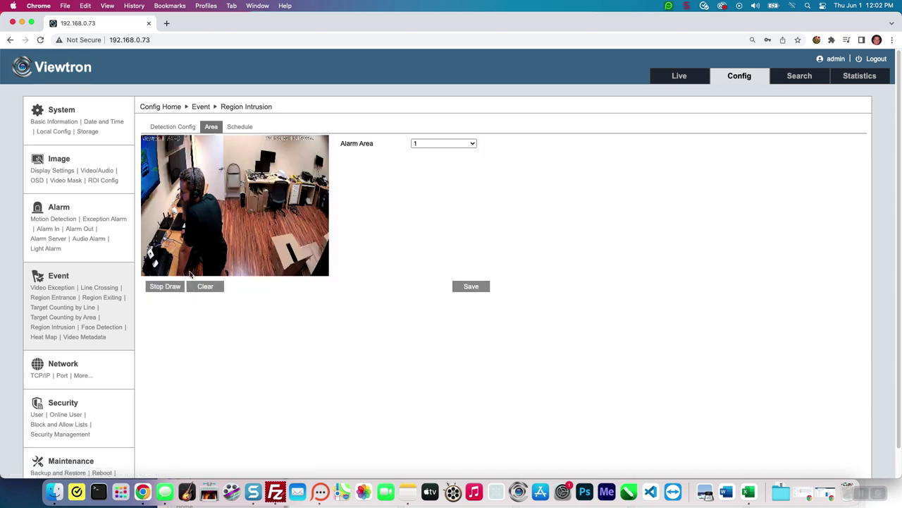
left_click(190, 273)
left_click(275, 273)
left_click(268, 238)
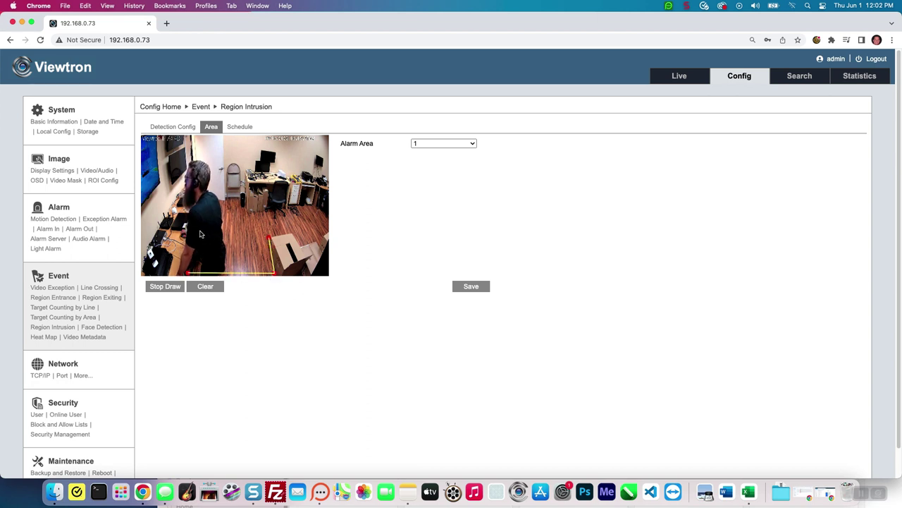
left_click(197, 232)
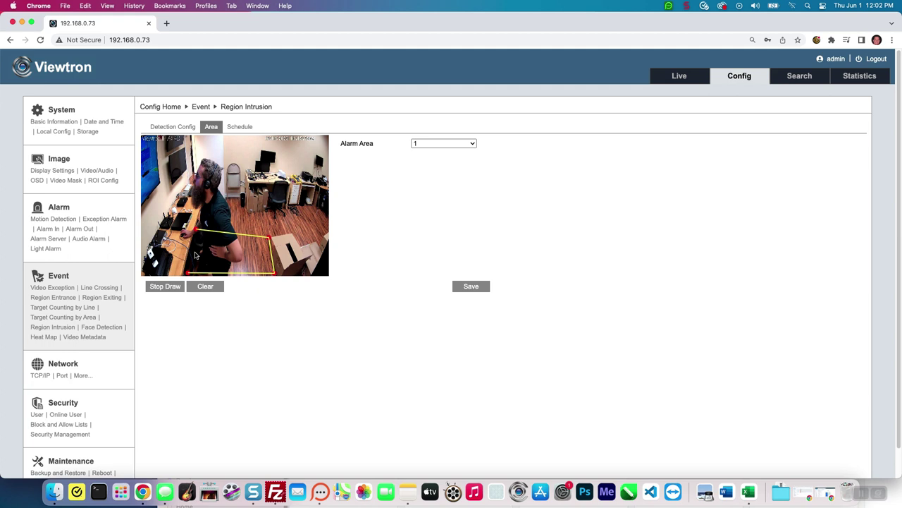
left_click(169, 286)
left_click(463, 288)
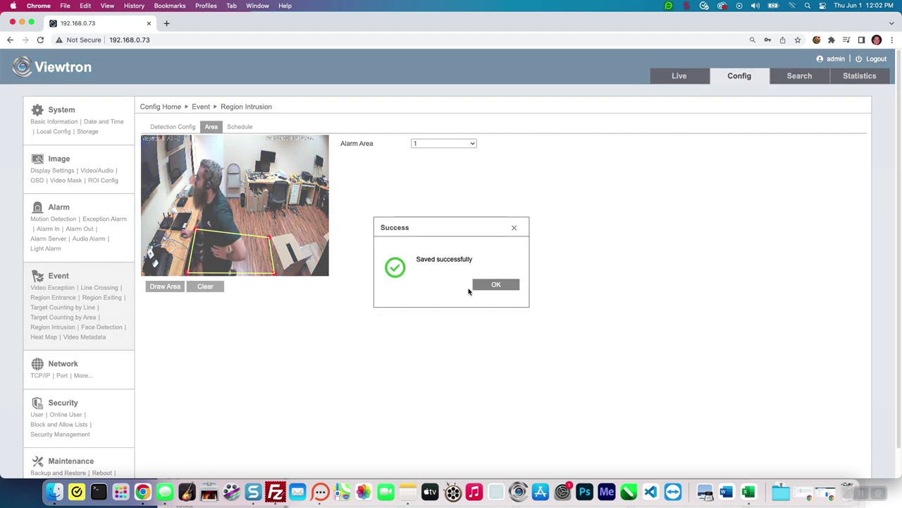
left_click(487, 285)
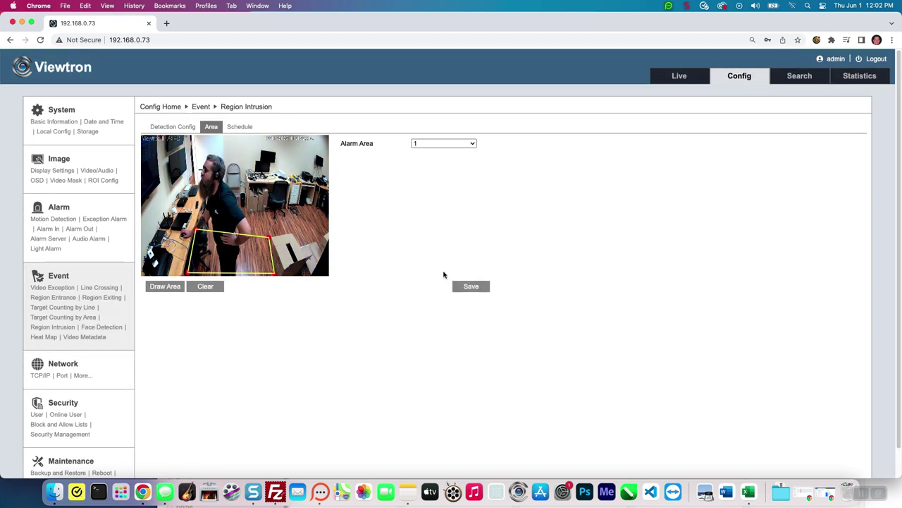
Step: In the Region Intrusion schedule, erase some Sunday and Monday hours, refill both days to 00:00-24:00, and save the schedule
left_click(240, 127)
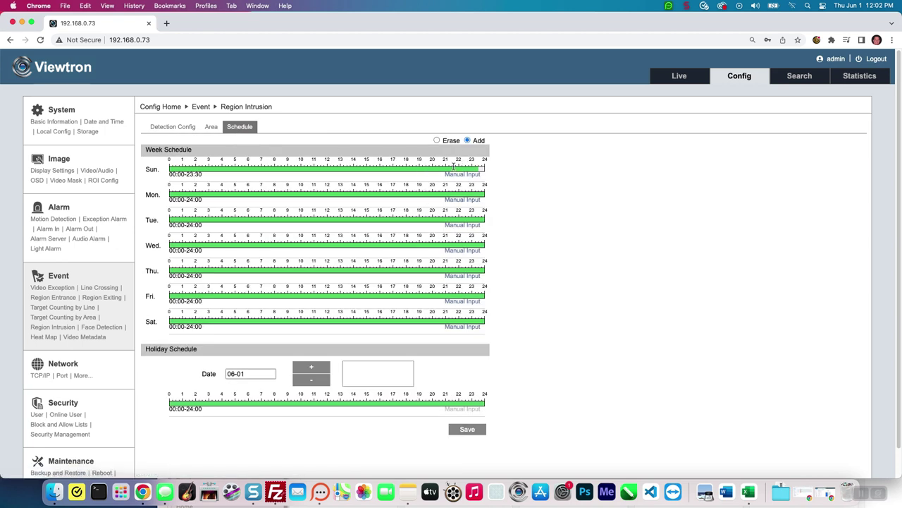
mouse_move(392, 167)
left_mouse_down()
mouse_move(468, 167)
mouse_move(443, 167)
left_mouse_up()
left_click_drag(294, 193, 214, 193)
left_click(468, 140)
left_click_drag(384, 168, 495, 174)
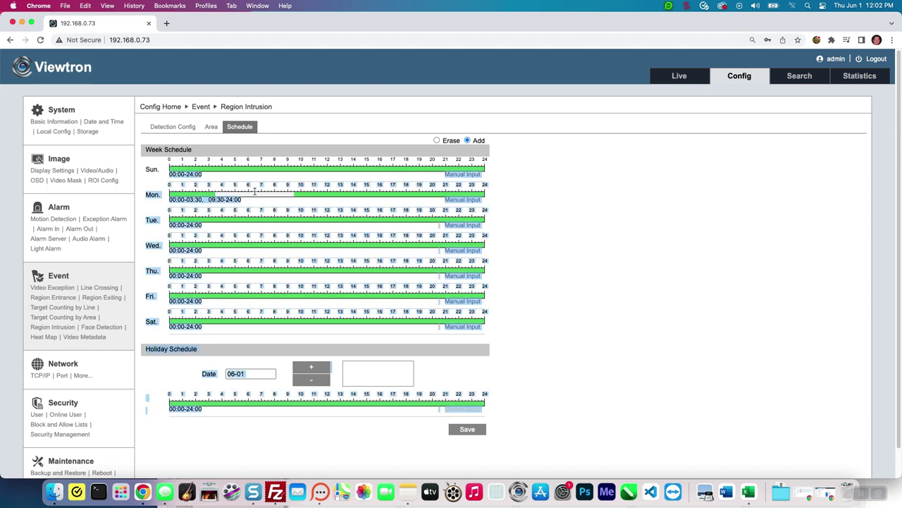
left_click_drag(206, 193, 305, 192)
left_click(467, 429)
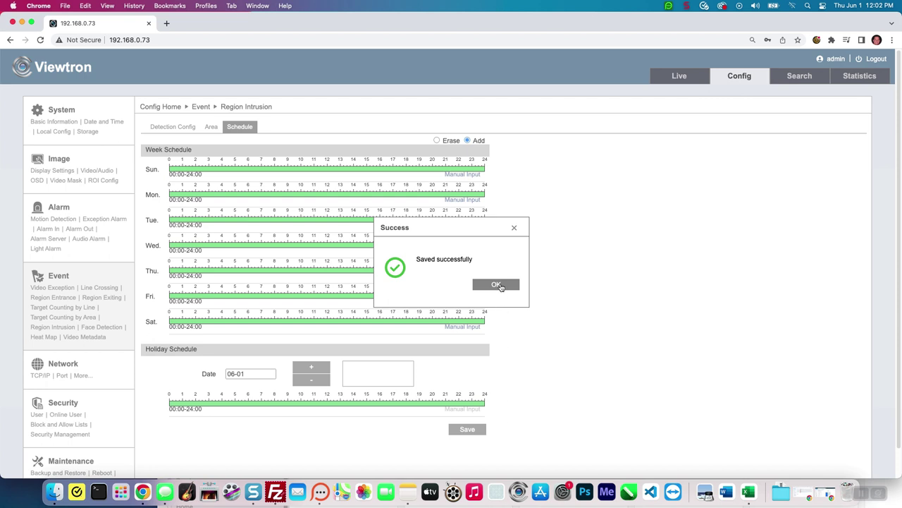
left_click(501, 285)
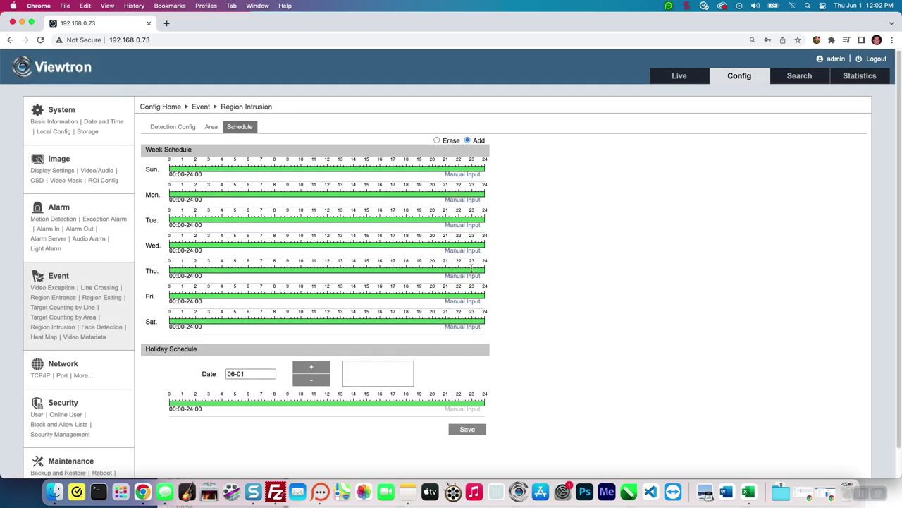
Step: Configure Alarm Out with Alarm Linkage mode, a 10-second Alarm Holding Time and alarm type NO, and save the settings
left_click(71, 233)
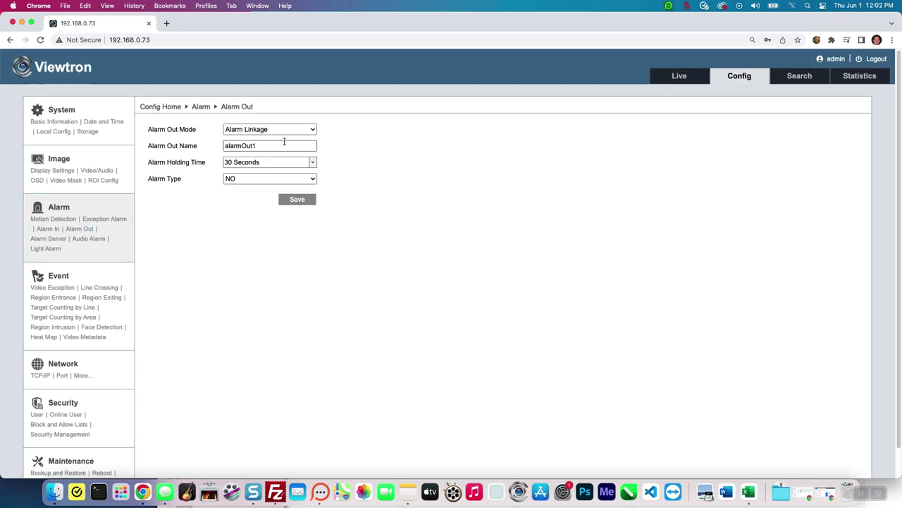
left_click(305, 130)
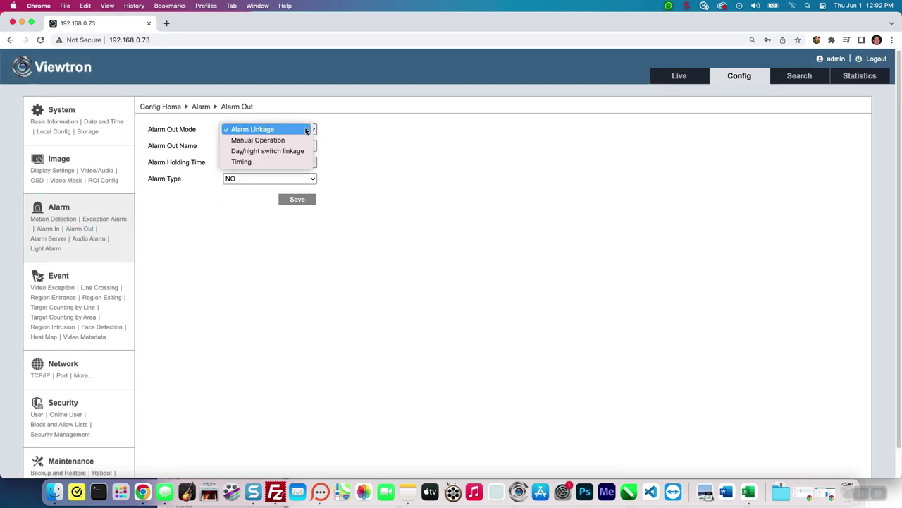
left_click(305, 131)
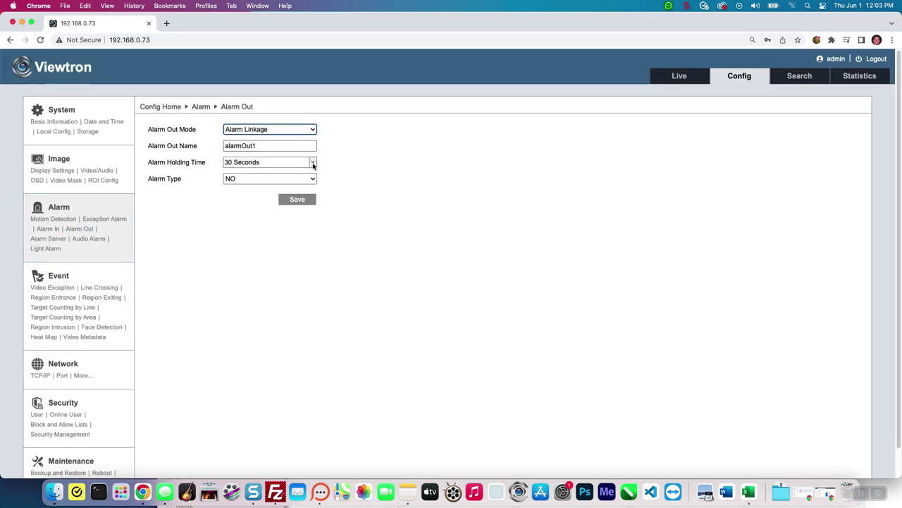
left_click(313, 163)
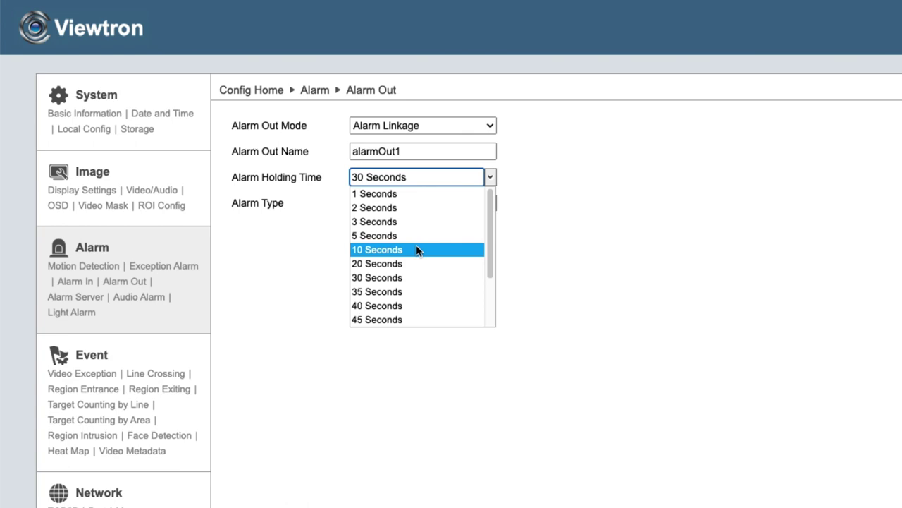
left_click(416, 249)
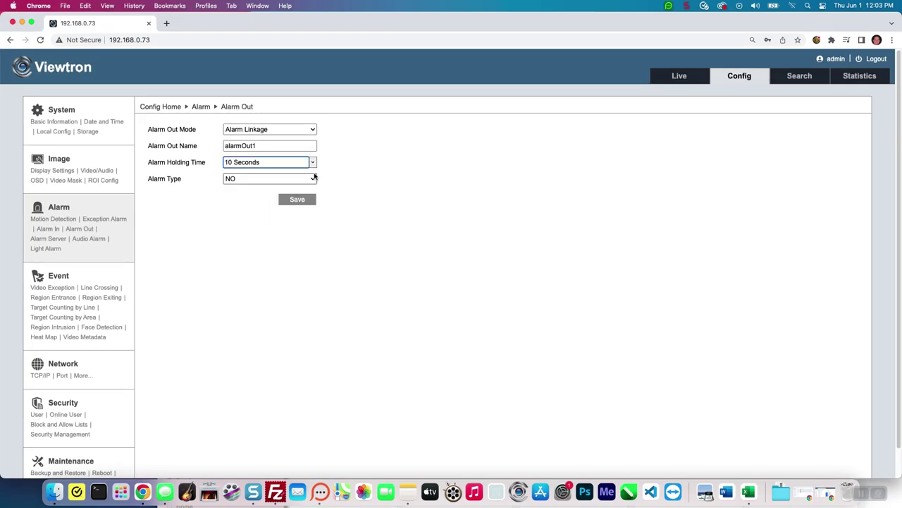
left_click(314, 178)
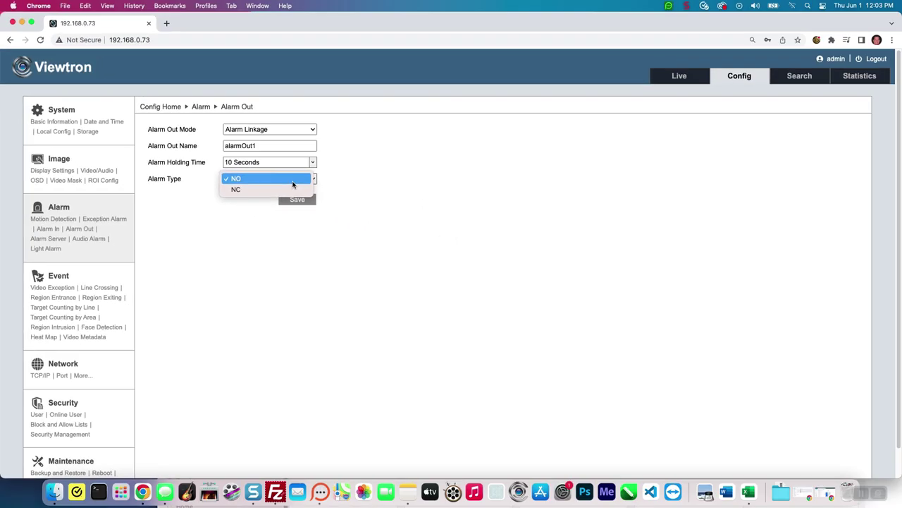
left_click(500, 233)
left_click(298, 200)
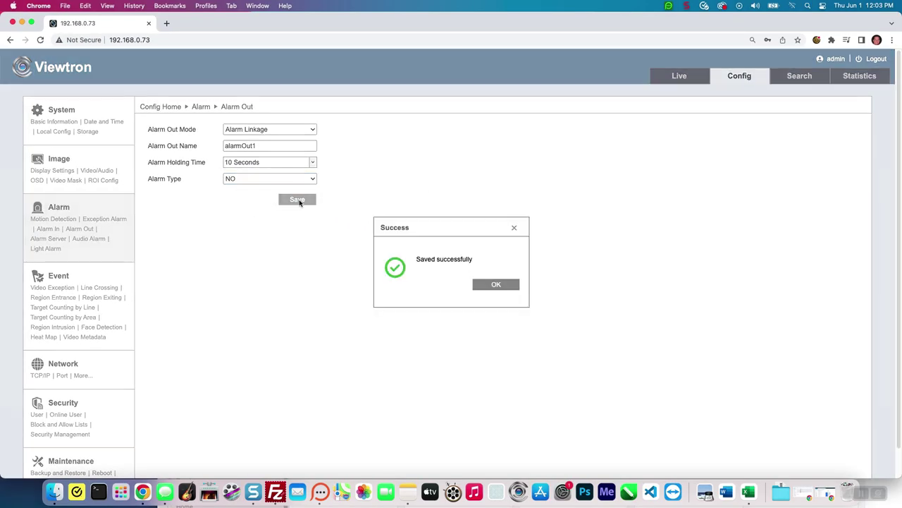
left_click(495, 286)
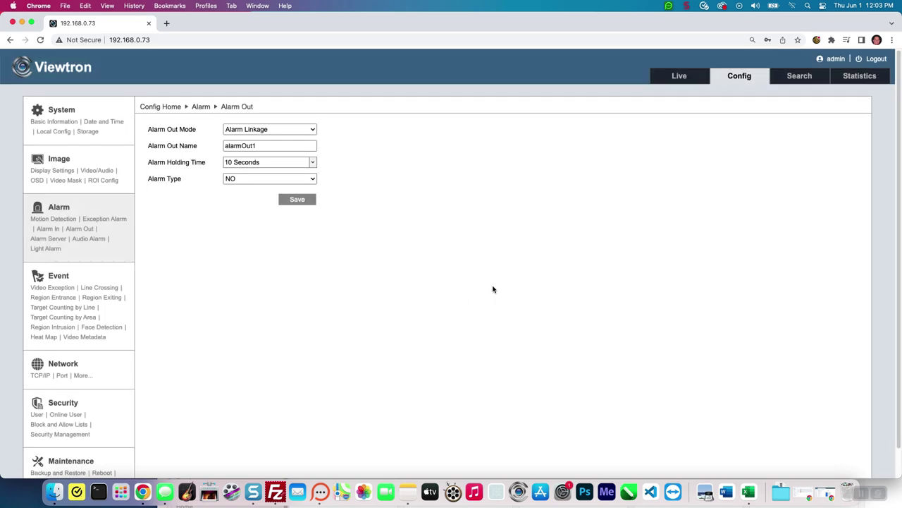
Step: Return to the live view, show the video in its proportional aspect ratio, and display the intrusion zone overlay
left_click(681, 76)
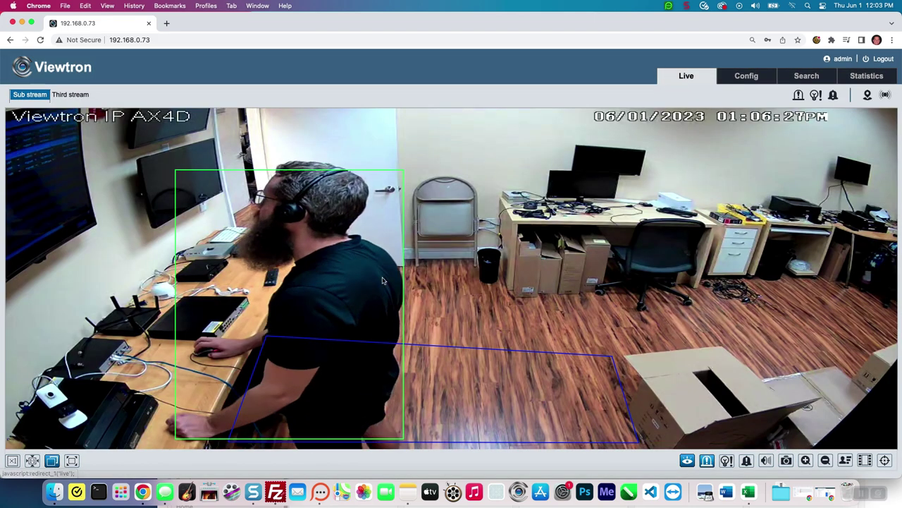
left_click(31, 460)
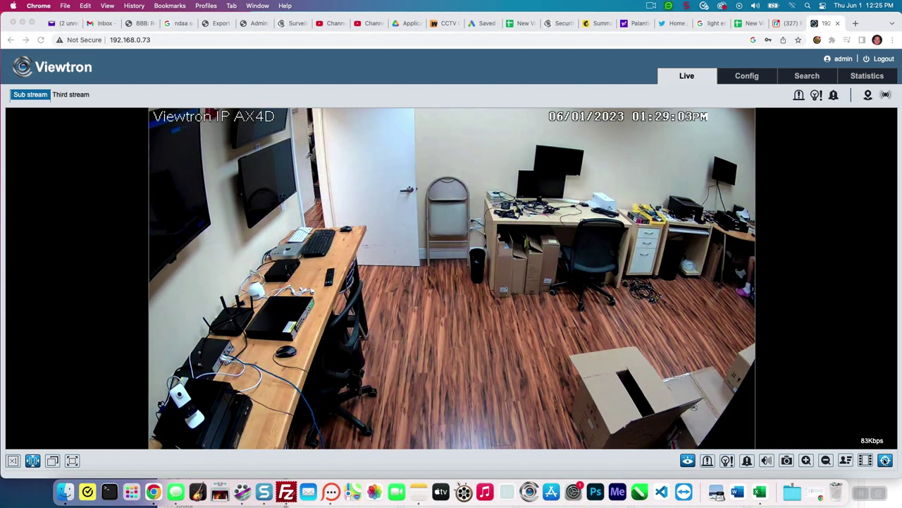
left_click(887, 460)
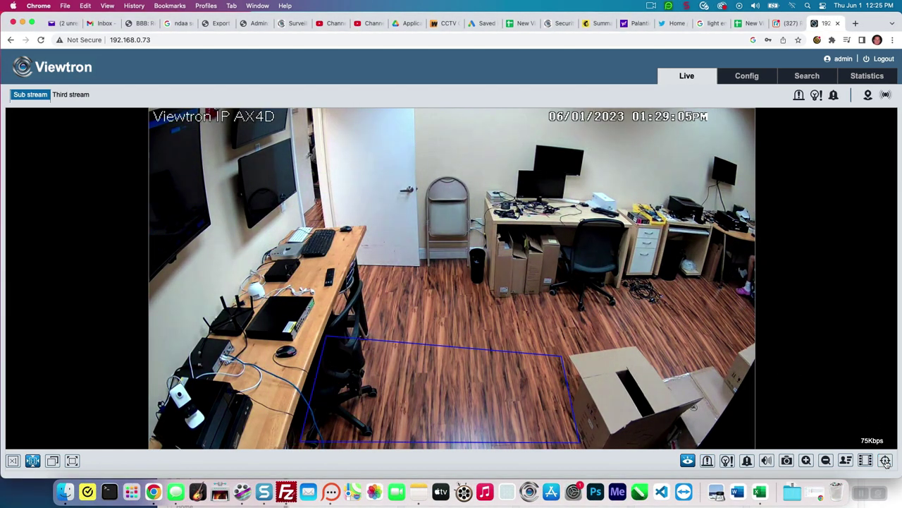